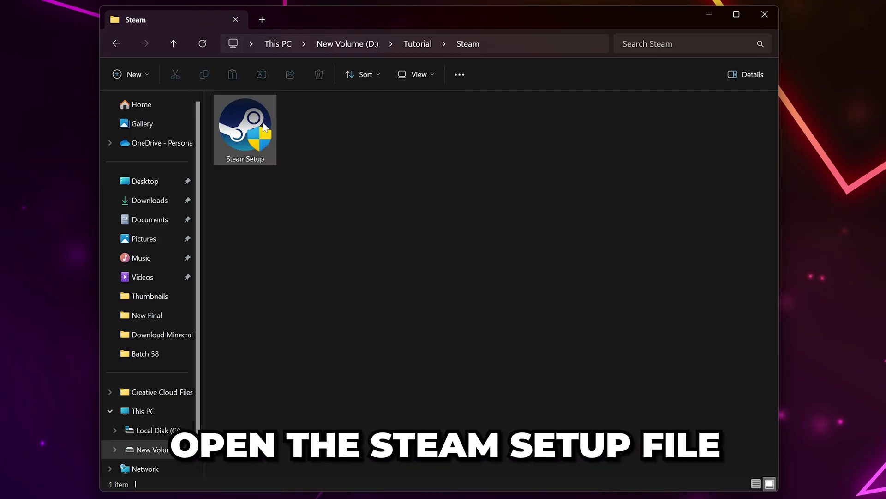
Run SteamSetup and install Steam in English to the default C:\Program Files (x86)\Steam folder
double_click(264, 126)
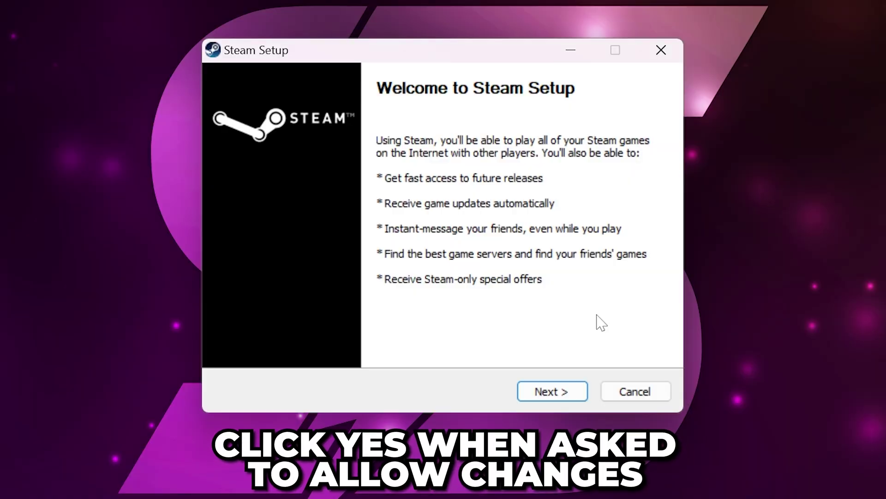
click(547, 392)
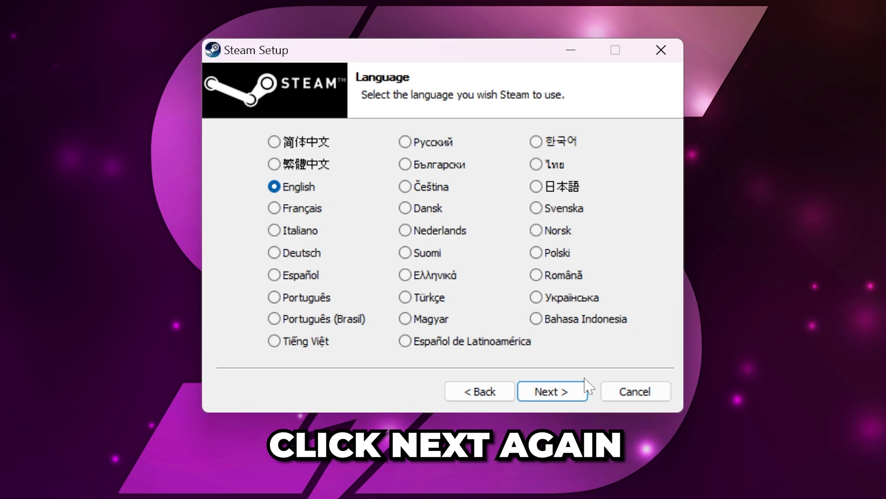
click(568, 395)
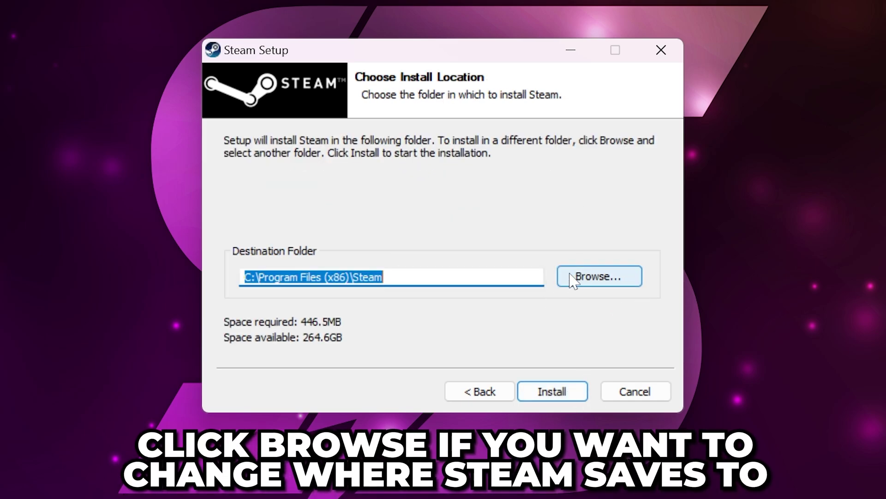
click(552, 392)
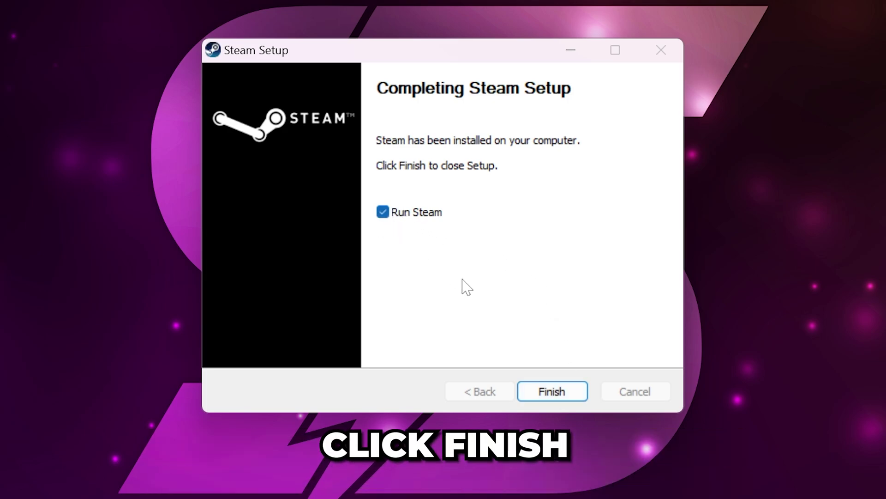
Finish setup with Run Steam enabled so the Steam client starts updating
click(544, 390)
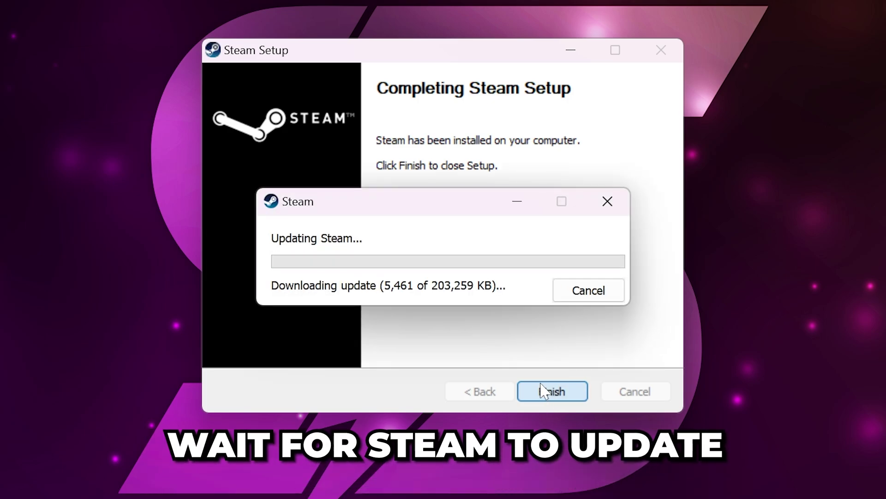